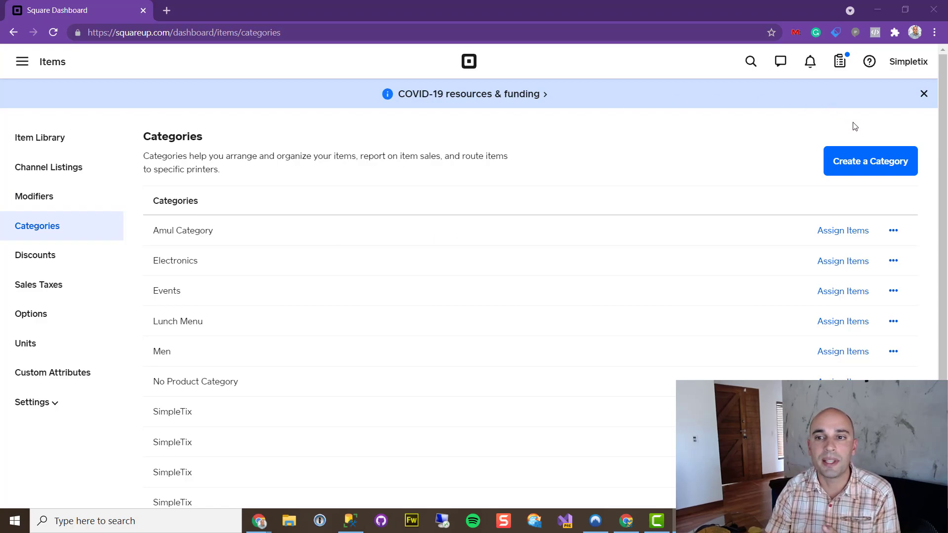
- Open the Create Category form from the Categories page
{"action": "left_click", "coordinate": [857, 161]}
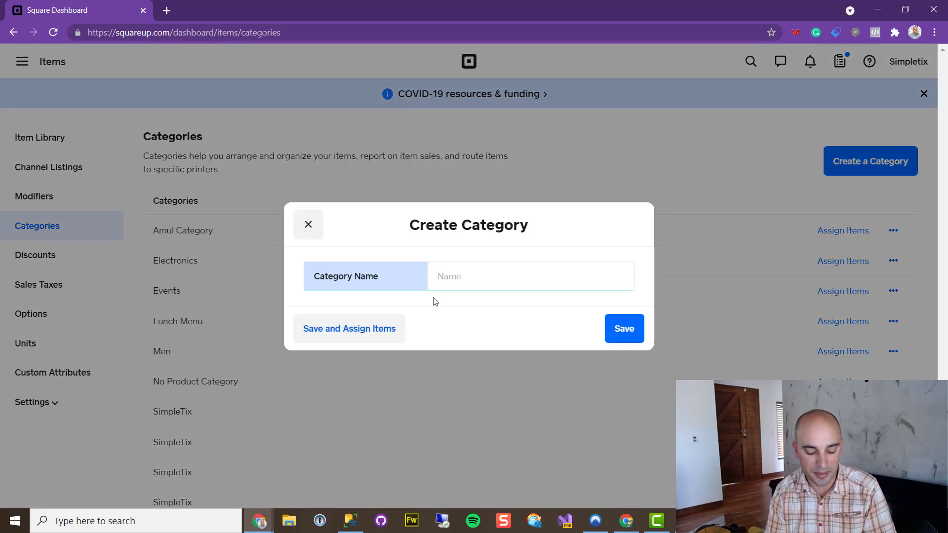
- Create and save the 'Dinner Menu' category, then go to the Item Library
{"action": "type", "text": "Dinner"}
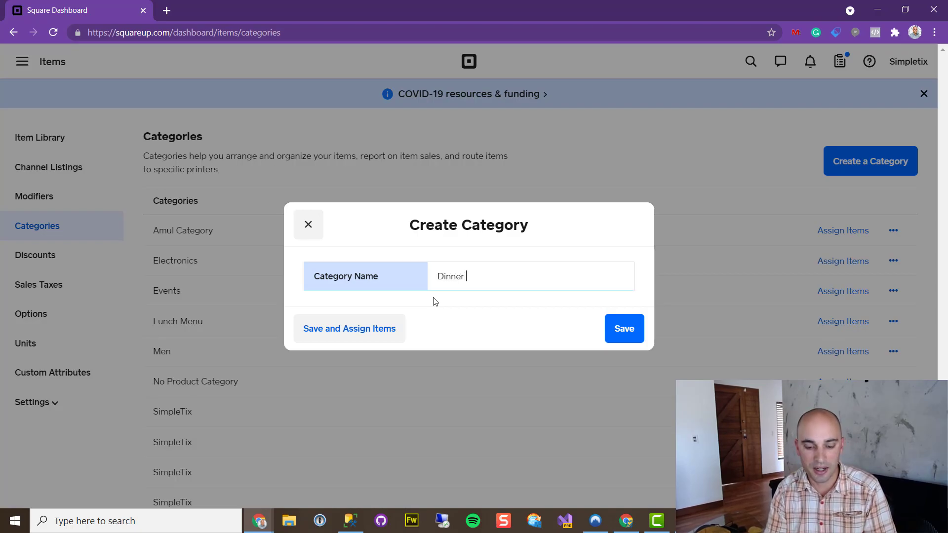
{"action": "type", "text": " Menu"}
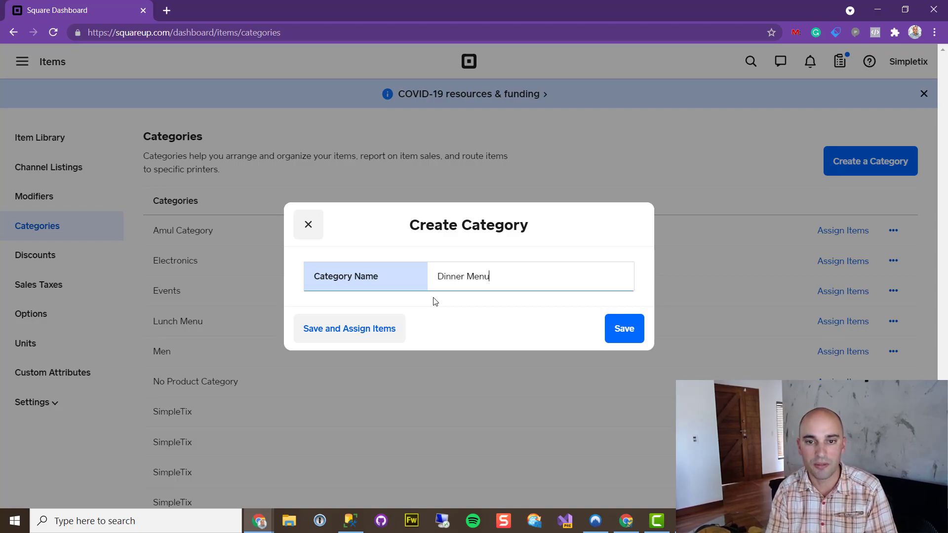
{"action": "left_click", "coordinate": [624, 328]}
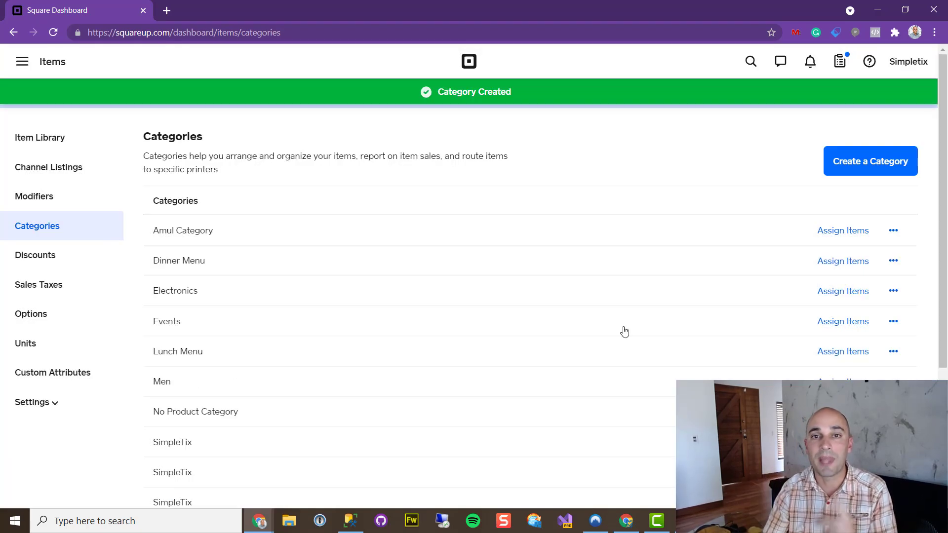
{"action": "left_click", "coordinate": [43, 138]}
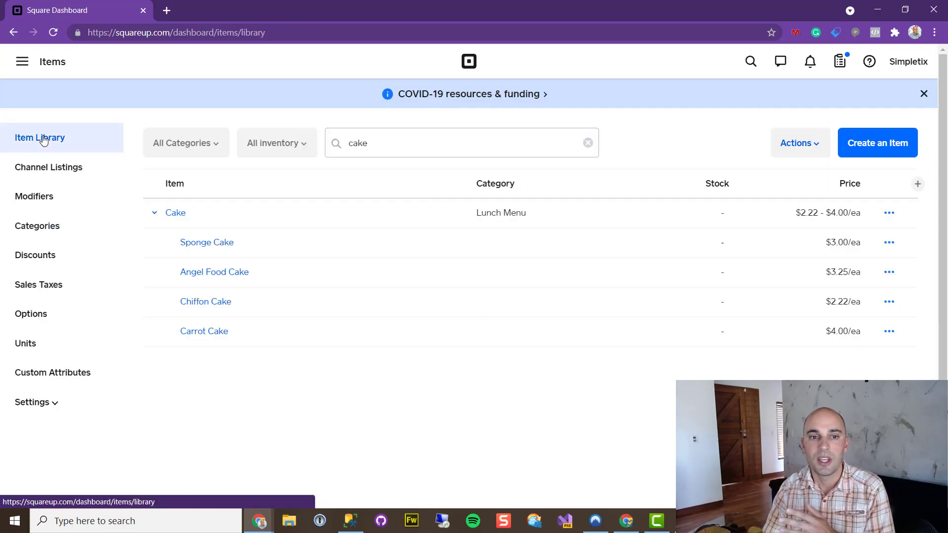
- Search items for 'chick' and check Grilled Chicken Sandwich with Pesto's single $12.55 price
{"action": "left_click", "coordinate": [588, 143]}
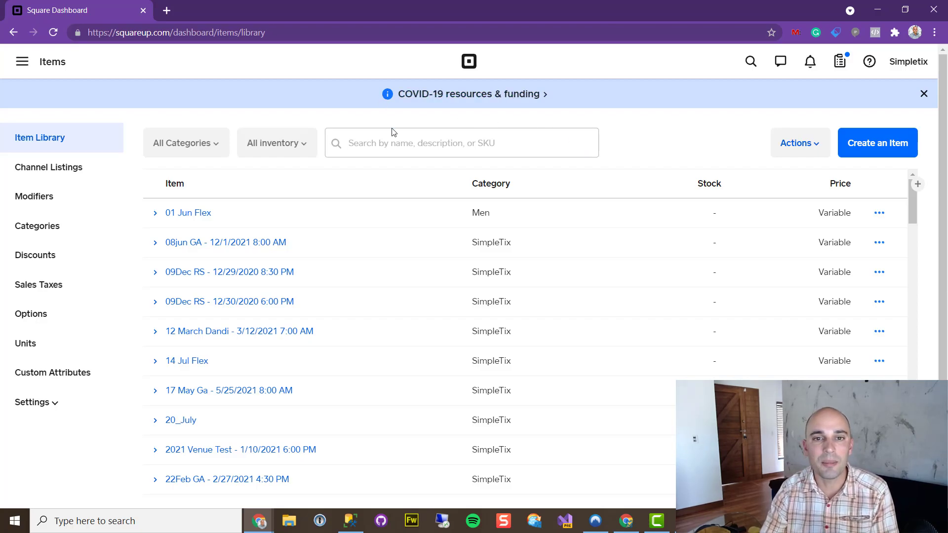
{"action": "left_click", "coordinate": [390, 141]}
{"action": "type", "text": "cken Sandwich with Pesto"}
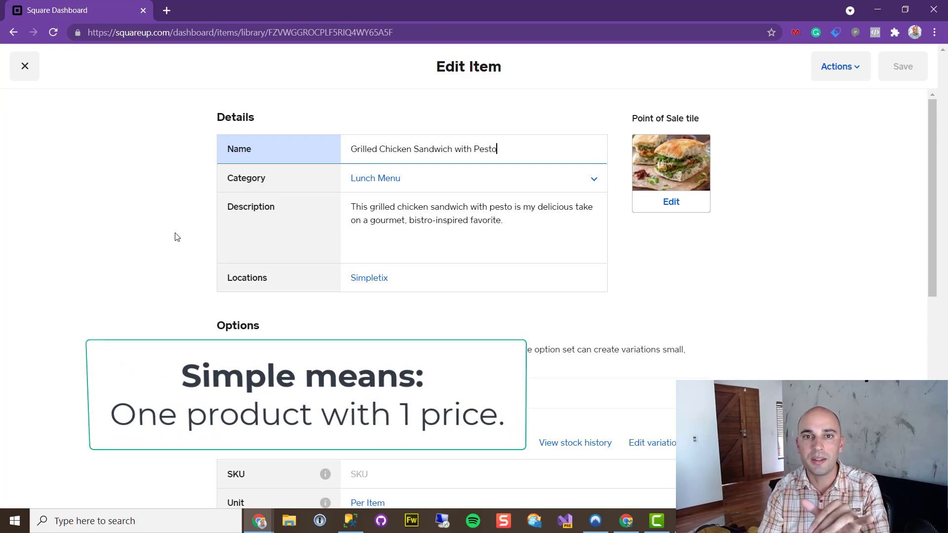
{"action": "scroll", "coordinate": [199, 262], "scroll_direction": "down", "scroll_amount": 3}
{"action": "scroll", "coordinate": [198, 265], "scroll_direction": "down", "scroll_amount": 3}
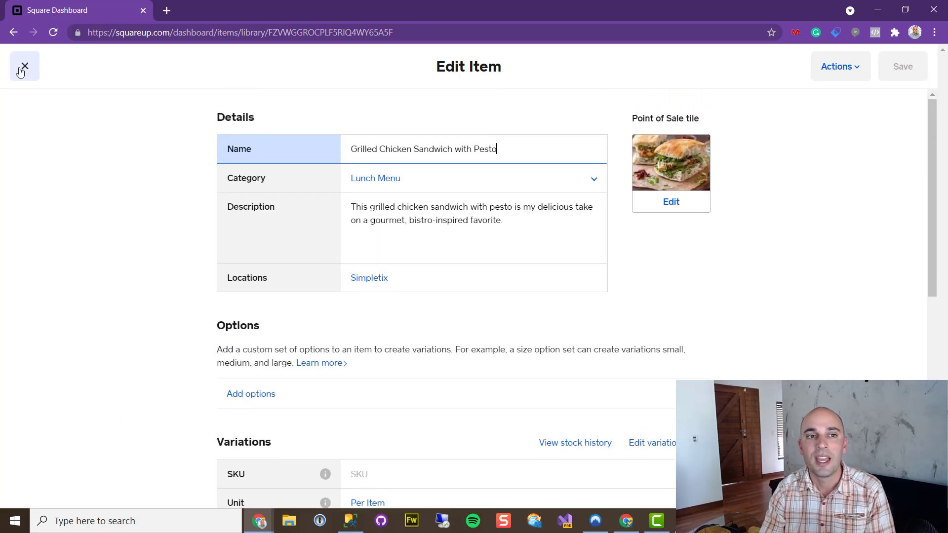
{"action": "left_click", "coordinate": [24, 66]}
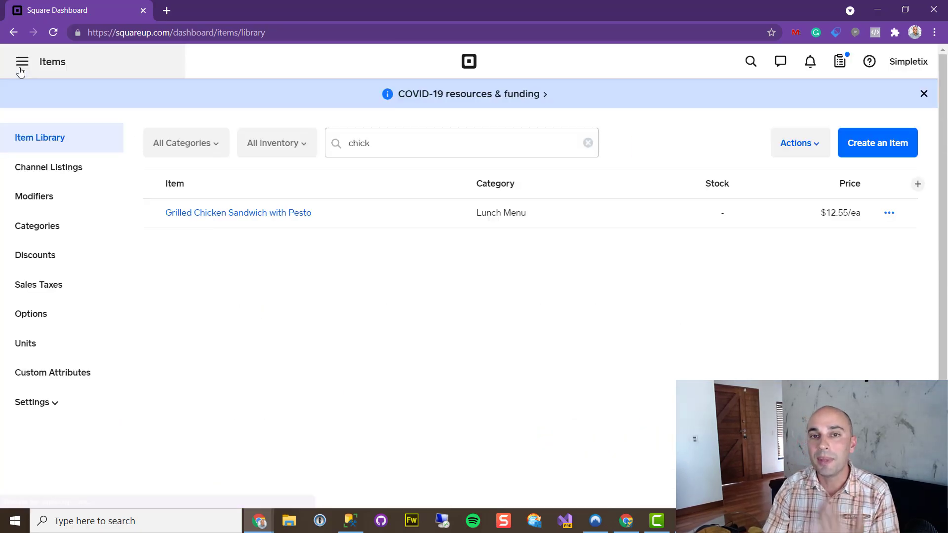
- Search for 'cake' and review the Cake item's four variations priced $2.22–$4.00
{"action": "left_click", "coordinate": [360, 143]}
{"action": "double_click", "coordinate": [361, 144]}
{"action": "type", "text": "cake"}
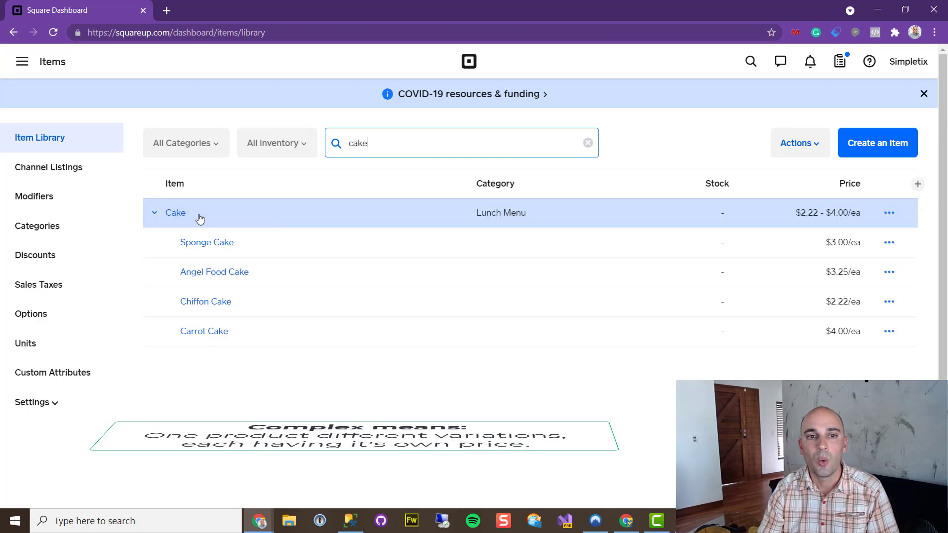
{"action": "left_click", "coordinate": [174, 213]}
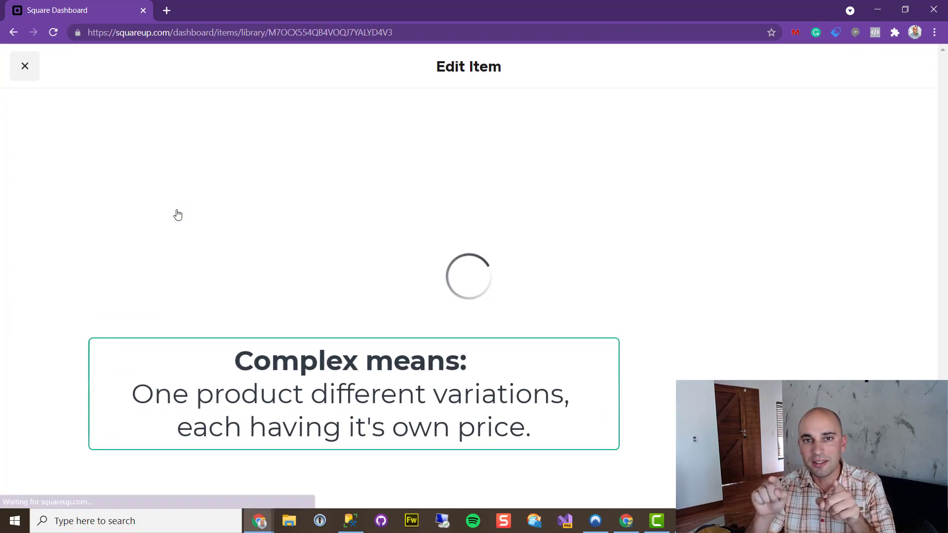
{"action": "scroll", "coordinate": [117, 190], "scroll_direction": "down", "scroll_amount": 6}
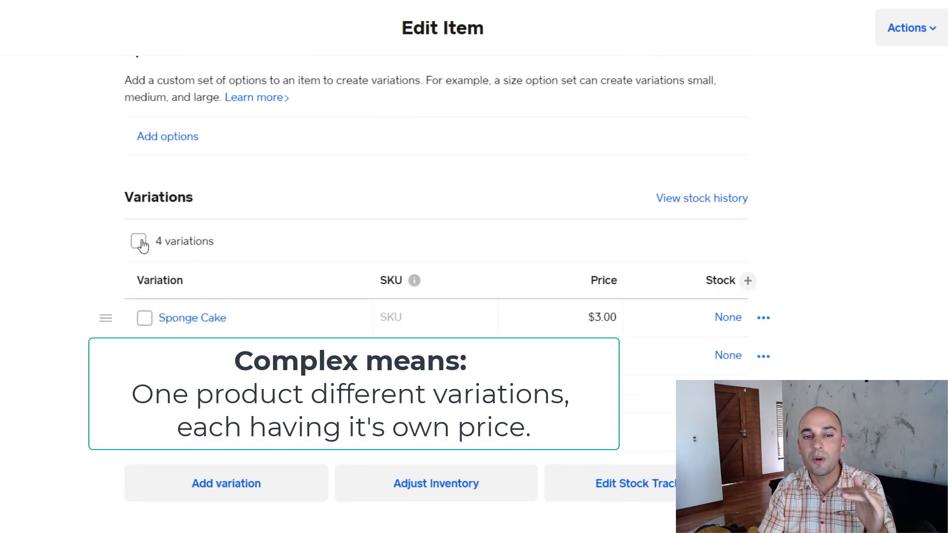
{"action": "scroll", "coordinate": [196, 318], "scroll_direction": "down", "scroll_amount": 2}
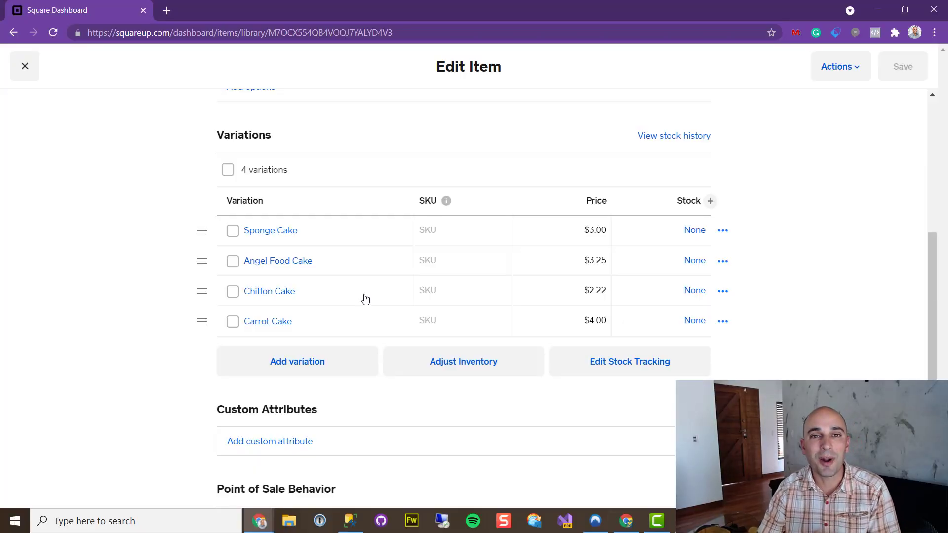
{"action": "scroll", "coordinate": [366, 299], "scroll_direction": "up", "scroll_amount": 6}
{"action": "scroll", "coordinate": [371, 293], "scroll_direction": "down", "scroll_amount": 1}
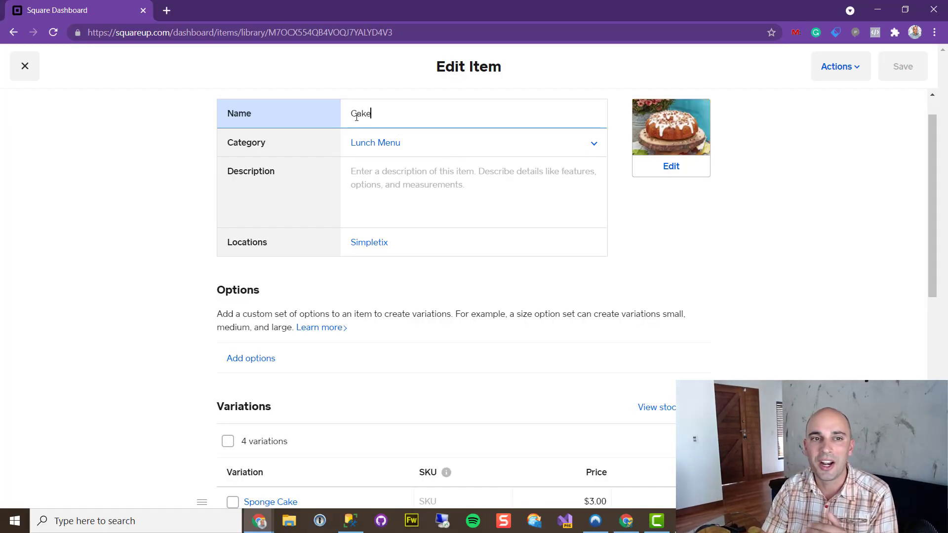
- Close Square Dashboard and open the Lunch at the Zoo event from the SimpleTix events list
{"action": "left_click", "coordinate": [142, 11]}
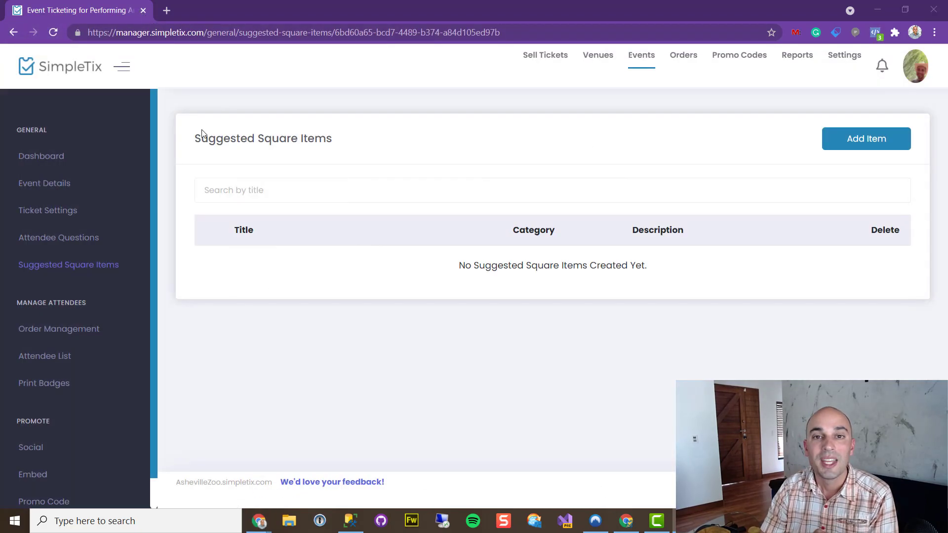
{"action": "left_click", "coordinate": [650, 60]}
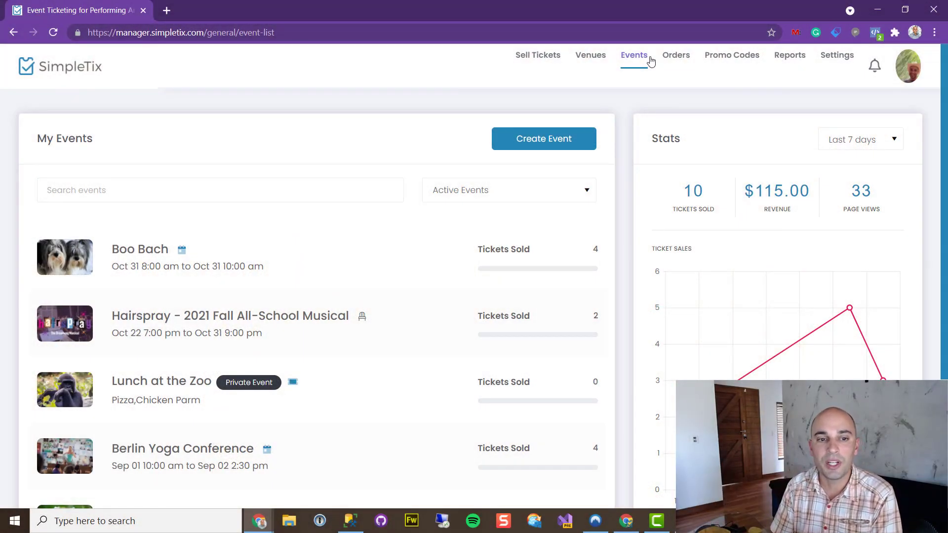
{"action": "left_click", "coordinate": [164, 393]}
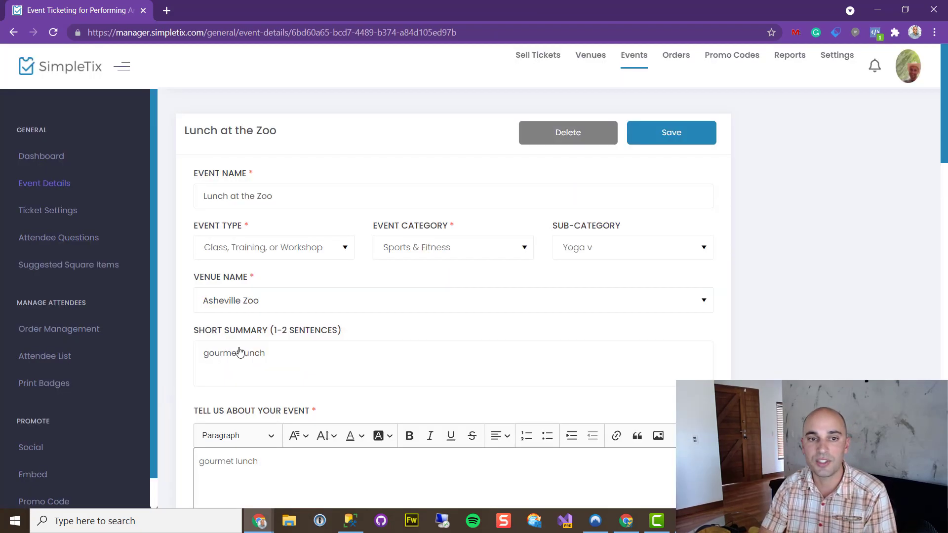
- Go to Suggested Square Items under the Lunch at the Zoo event's General settings
{"action": "scroll", "coordinate": [304, 346], "scroll_direction": "down", "scroll_amount": 20}
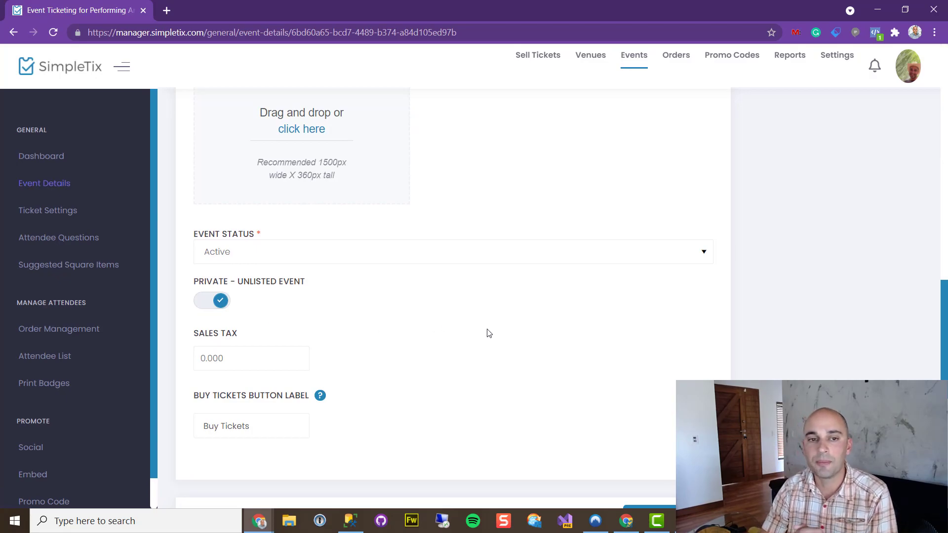
{"action": "left_click", "coordinate": [81, 272]}
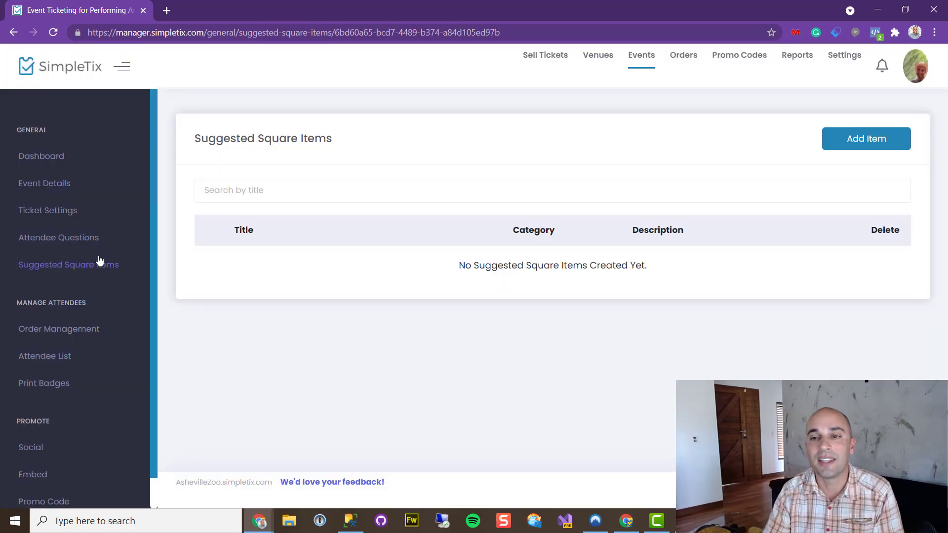
- Select Cake, Lemonade and Grilled Chicken Sandwich with Pesto as suggested items and save them
{"action": "left_click", "coordinate": [882, 144]}
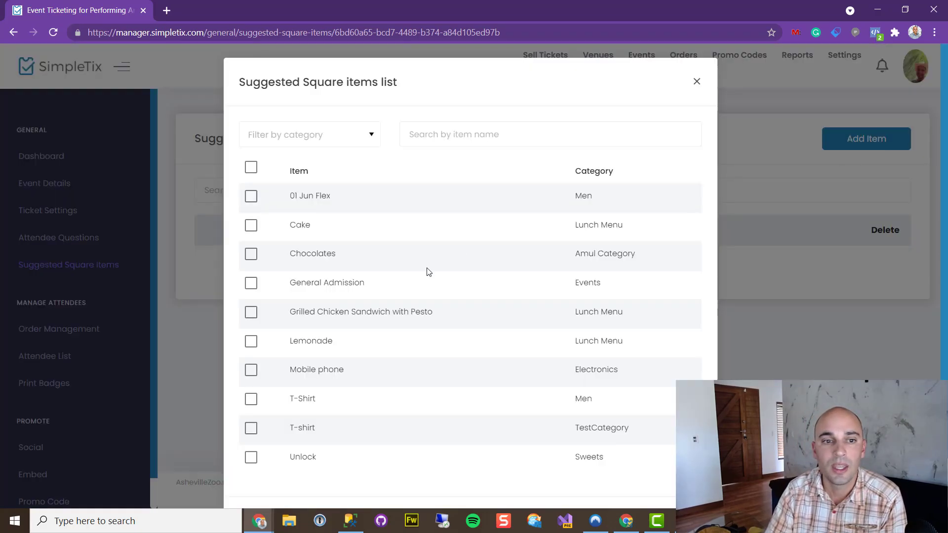
{"action": "left_click", "coordinate": [251, 227]}
{"action": "left_click", "coordinate": [251, 342]}
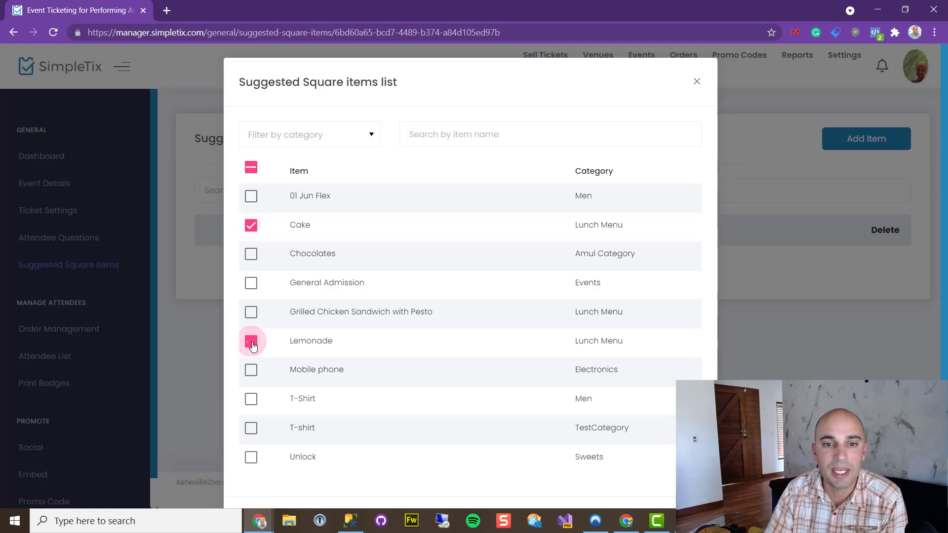
{"action": "left_click", "coordinate": [251, 313]}
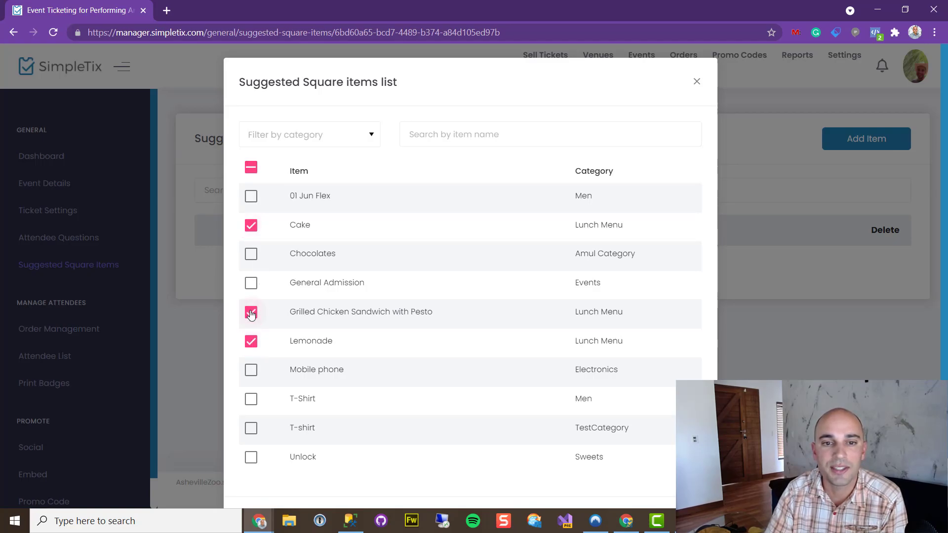
{"action": "scroll", "coordinate": [455, 321], "scroll_direction": "down", "scroll_amount": 1}
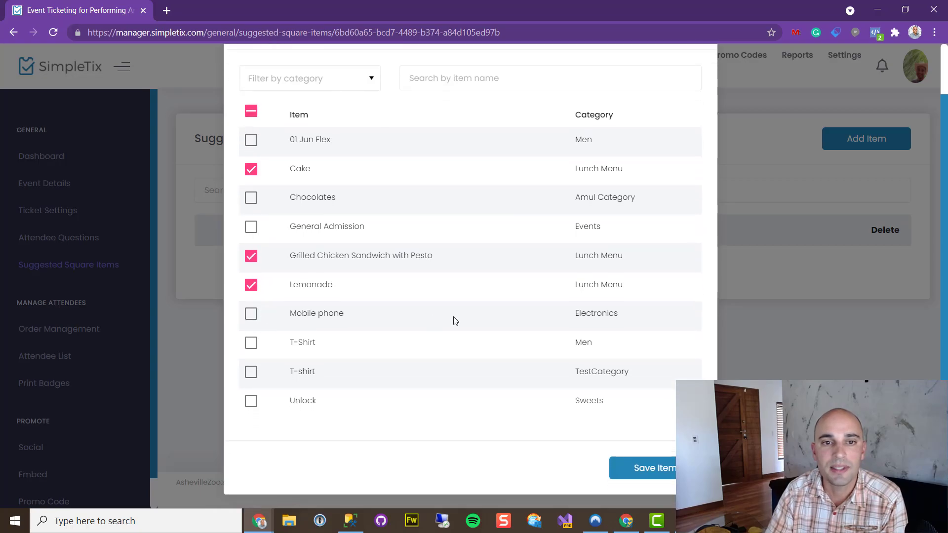
{"action": "left_click", "coordinate": [649, 468]}
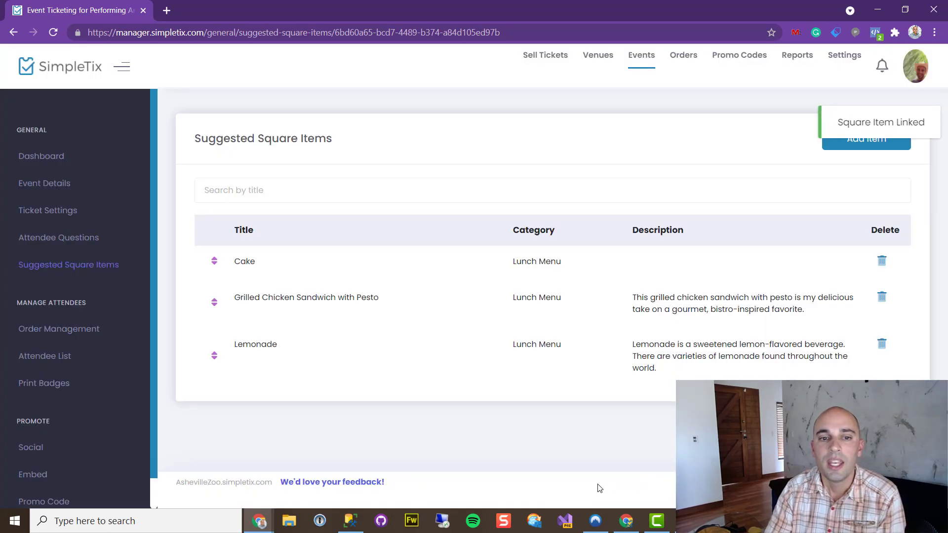
- Reorder the suggested items: Grilled Chicken Sandwich first, Lemonade second, Cake last
{"action": "left_click_drag", "start_coordinate": [214, 303], "coordinate": [211, 270]}
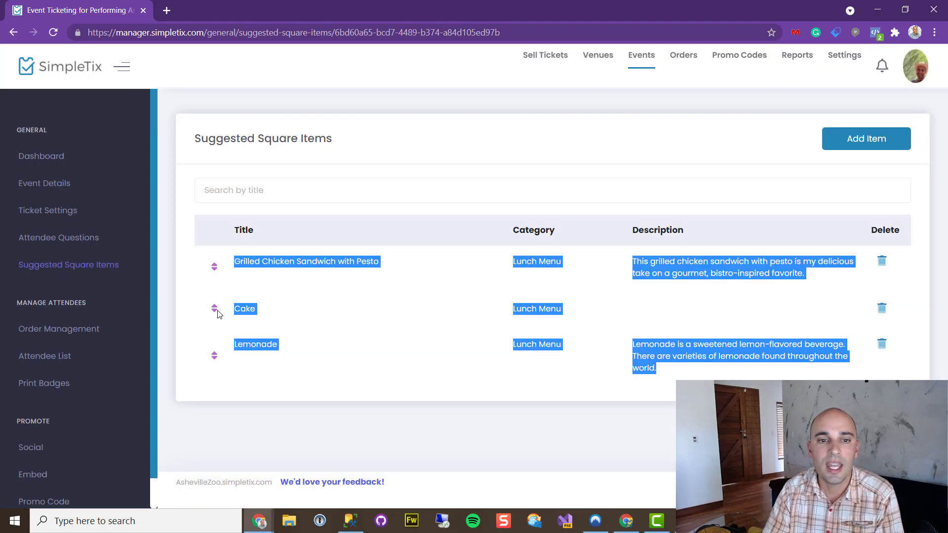
{"action": "left_click_drag", "start_coordinate": [217, 312], "coordinate": [229, 363]}
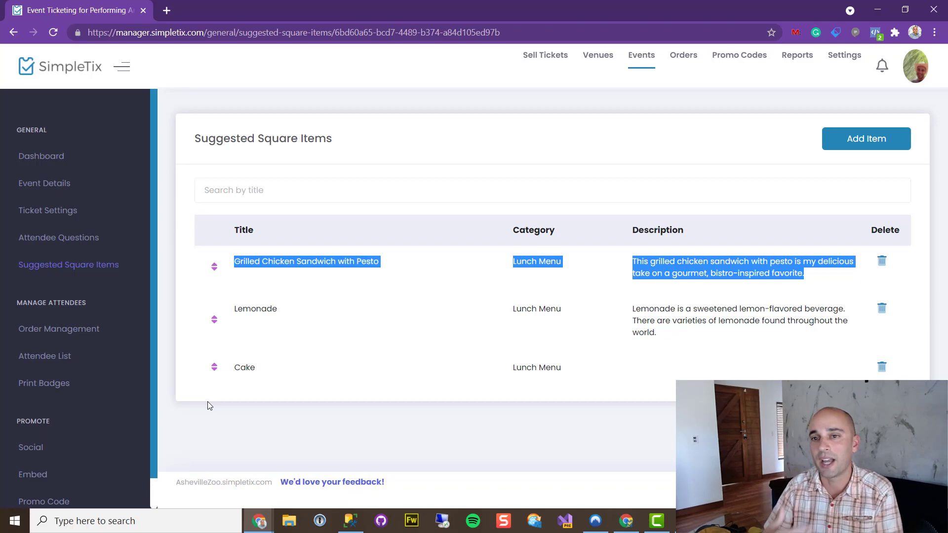
{"action": "left_click", "coordinate": [433, 141]}
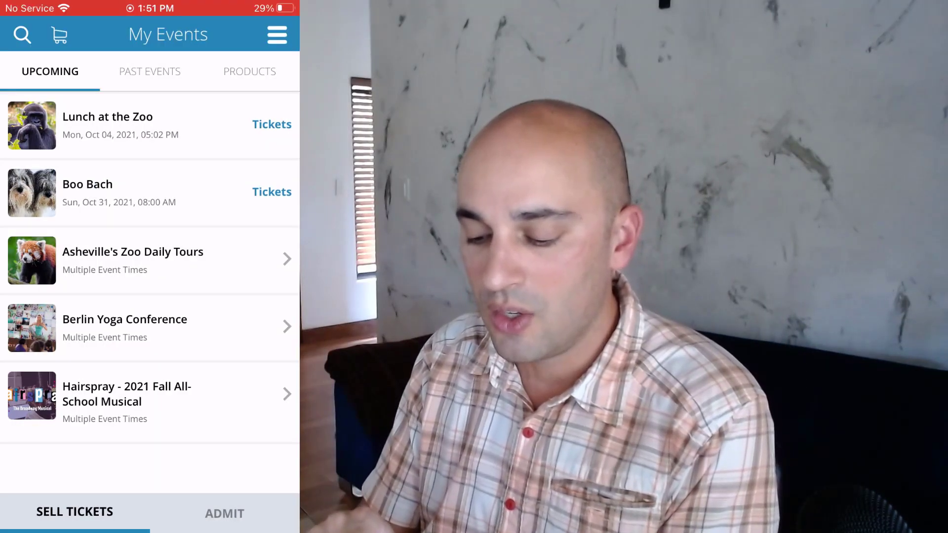
- Check the event's products in the app, then pick tickets for the Sat Nov 06 8:00 AM tour
{"action": "left_click", "coordinate": [250, 71]}
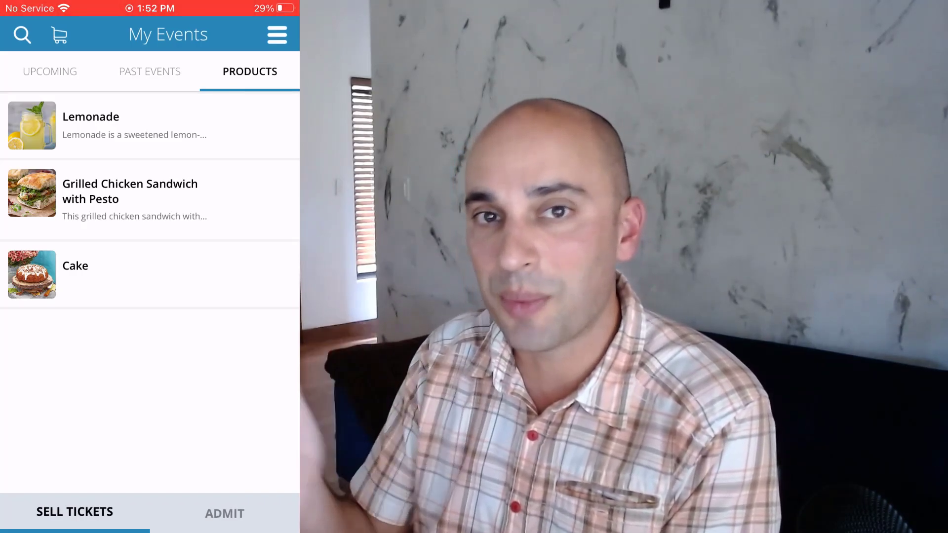
{"action": "left_click", "coordinate": [50, 71]}
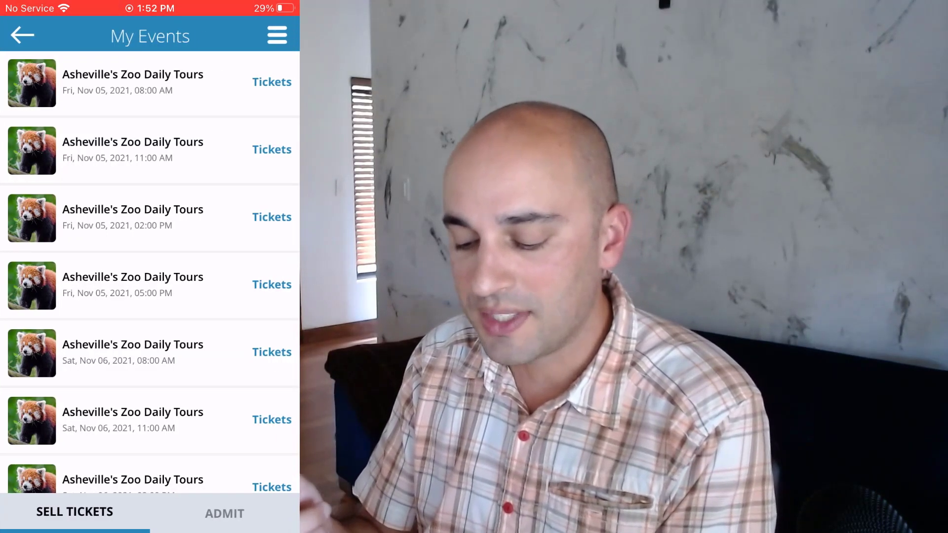
{"action": "left_click", "coordinate": [272, 352]}
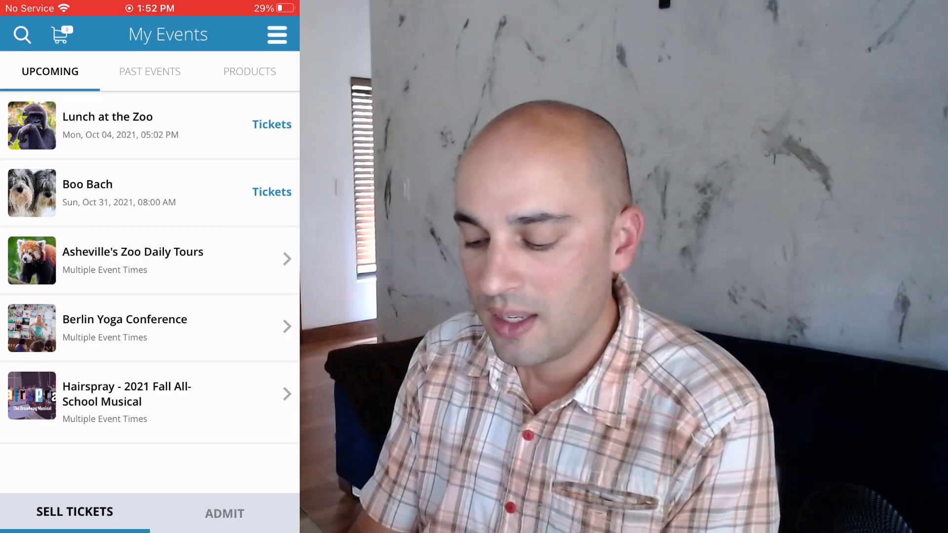
- Add one Grilled Chicken Sandwich with Pesto, one Sponge Cake and one Carrot Cake to the order
{"action": "left_click", "coordinate": [250, 71]}
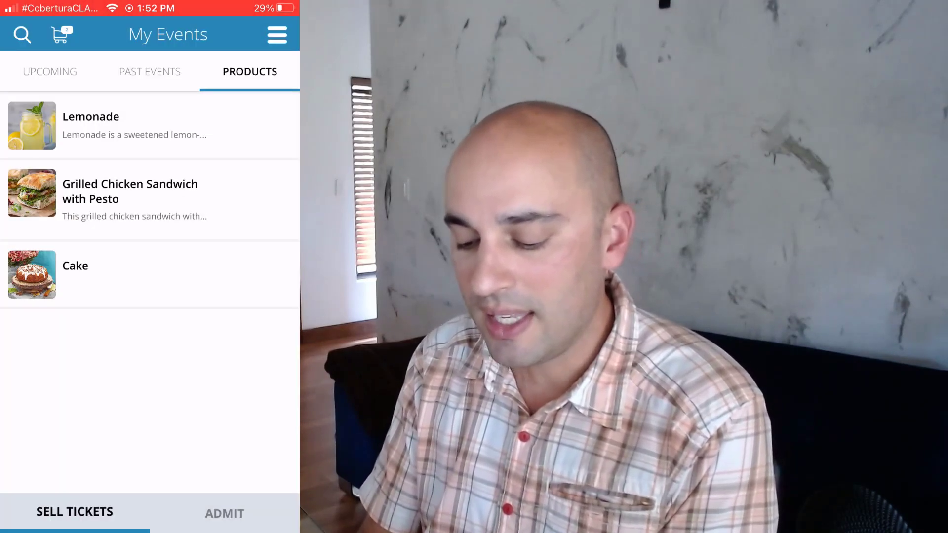
{"action": "left_click", "coordinate": [130, 193]}
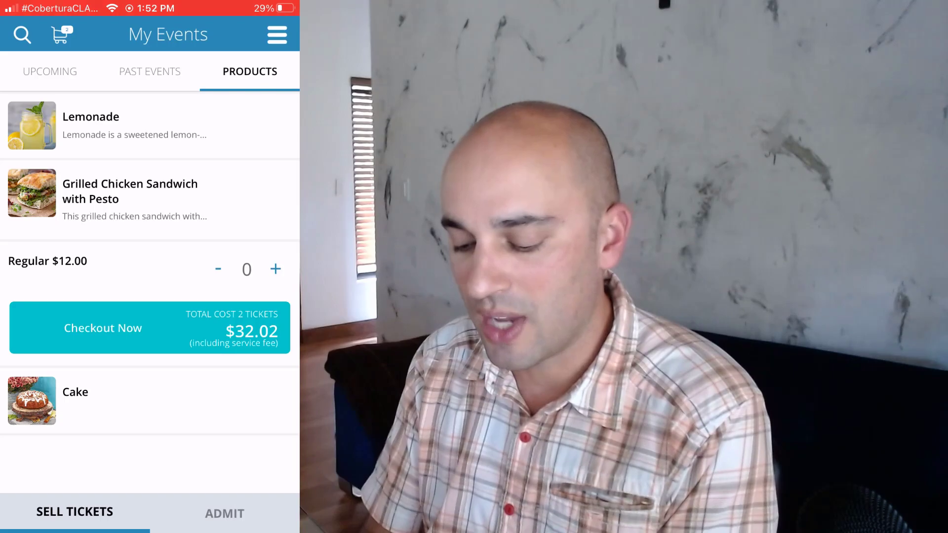
{"action": "left_click", "coordinate": [275, 268]}
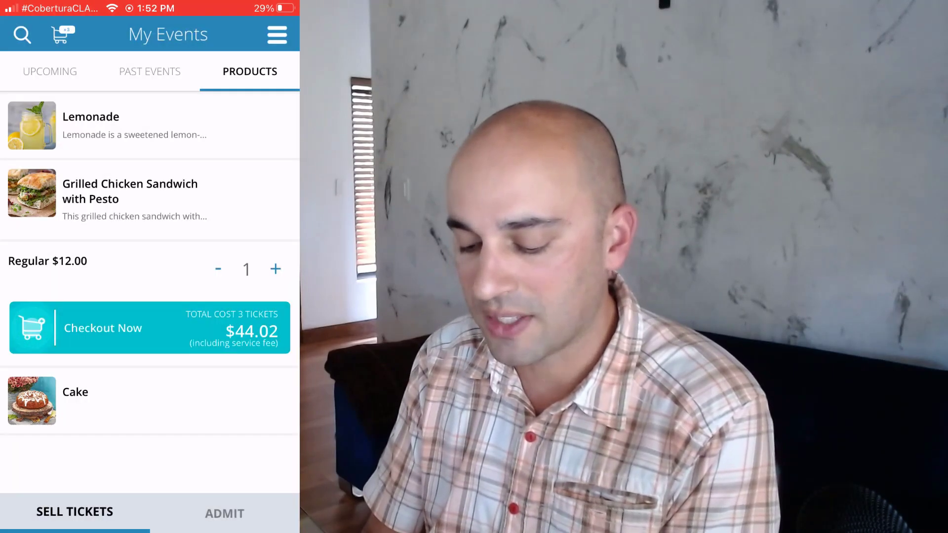
{"action": "left_click", "coordinate": [130, 123]}
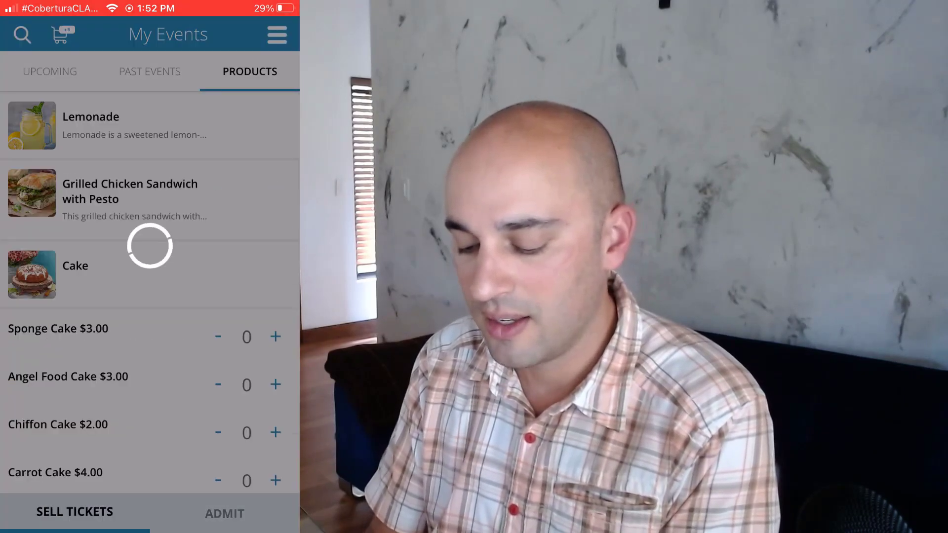
{"action": "scroll", "coordinate": [149, 296], "scroll_direction": "down", "scroll_amount": 1}
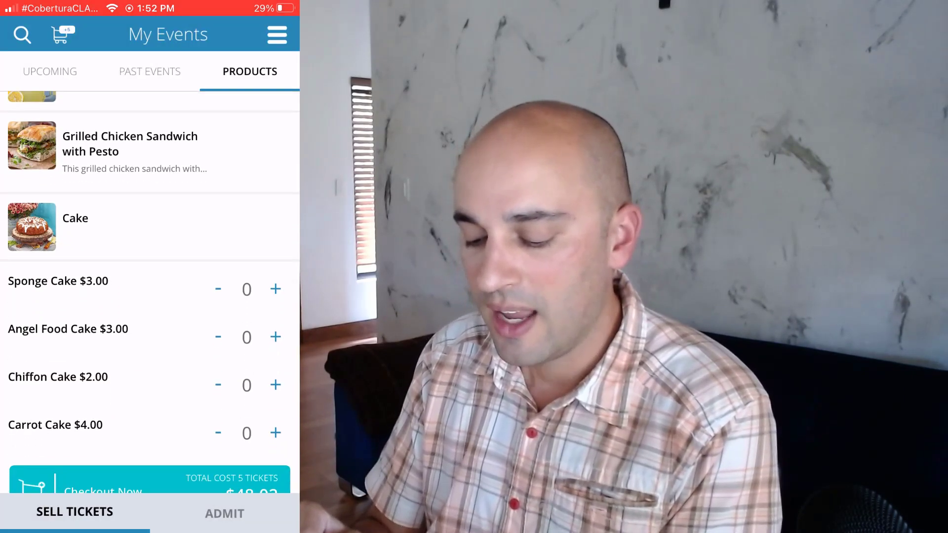
{"action": "scroll", "coordinate": [150, 296], "scroll_direction": "down", "scroll_amount": 1}
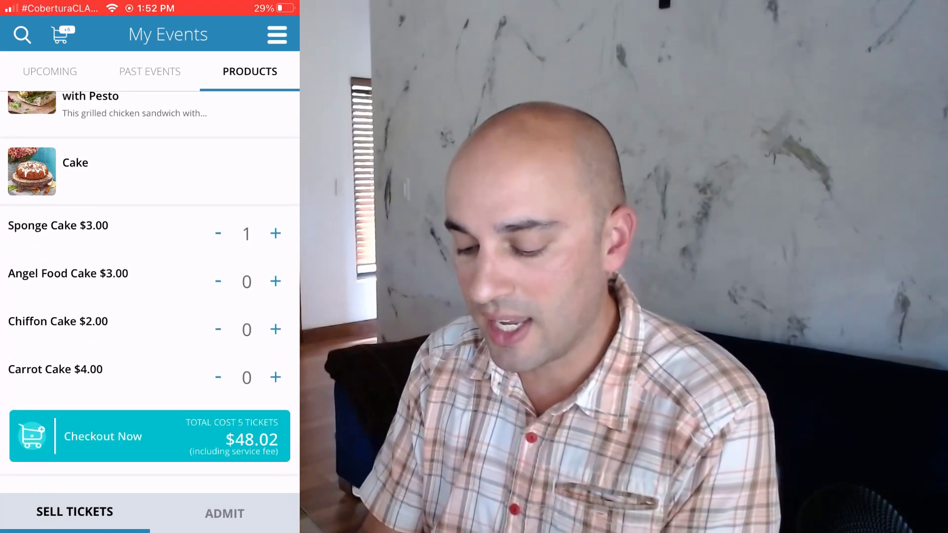
{"action": "left_click", "coordinate": [275, 377]}
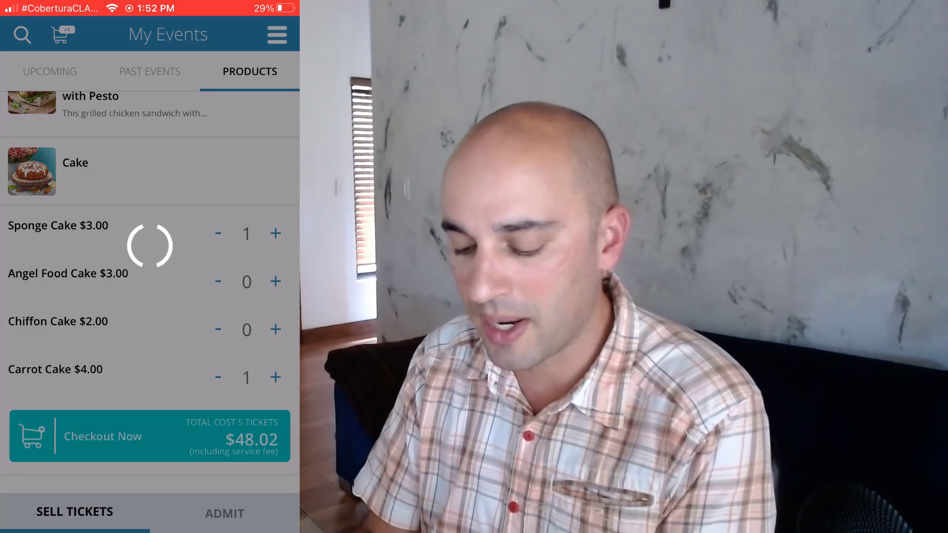